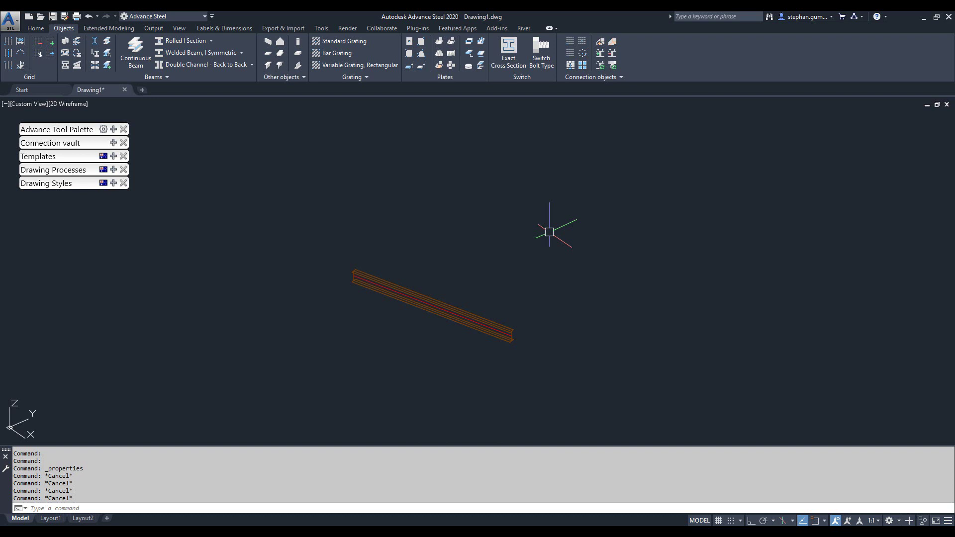
Open the Properties palette, nudge it left, and select the beam to list its properties
key("ctrl+1")
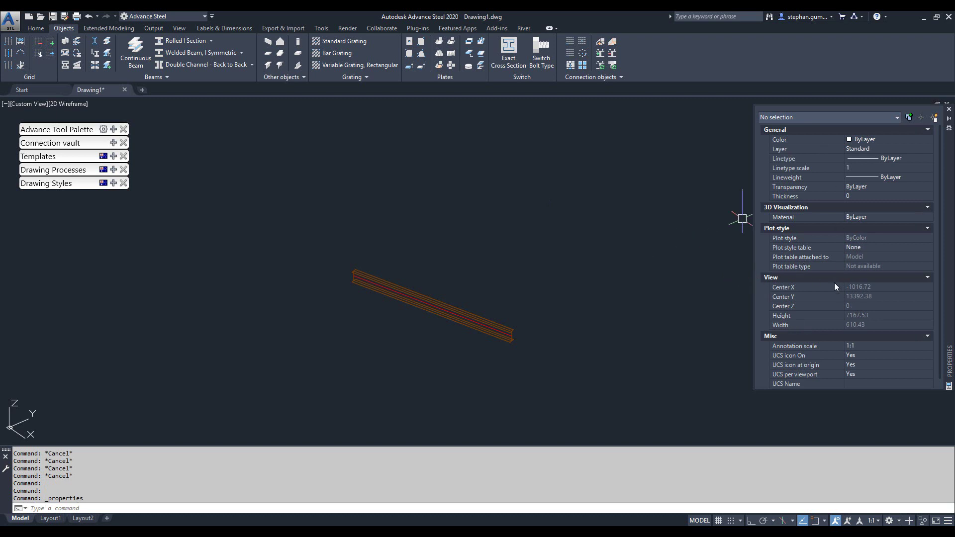
left_click_drag(948, 266, 911, 272)
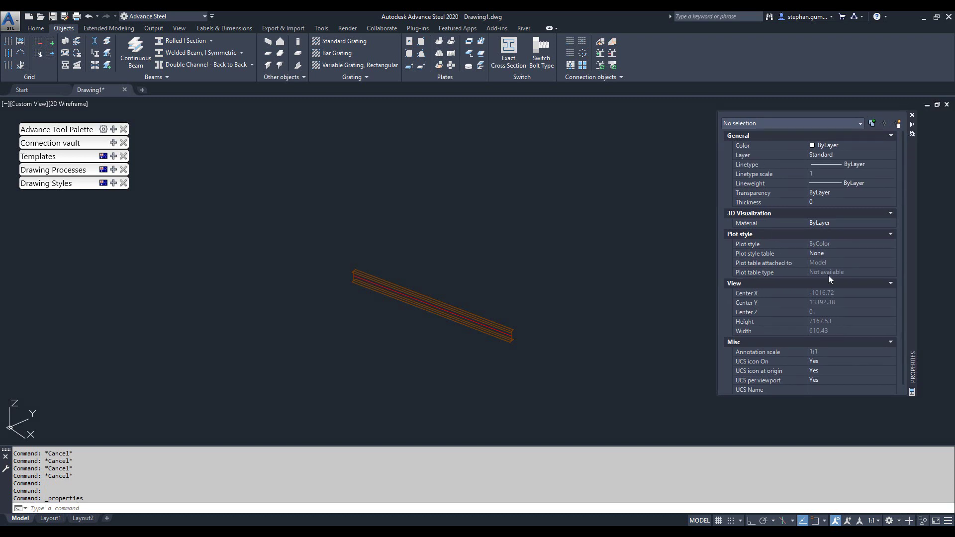
left_click(481, 320)
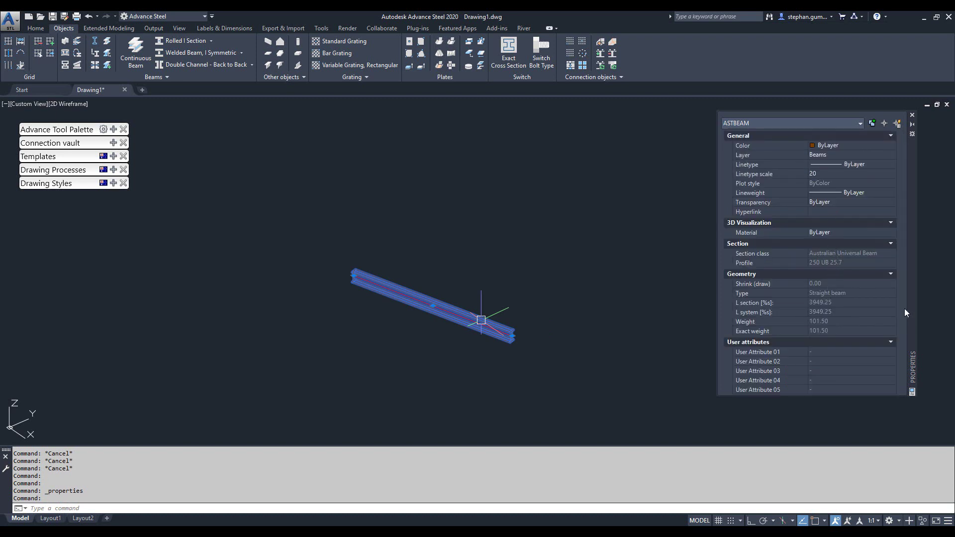
scroll(901, 257, "down", 2)
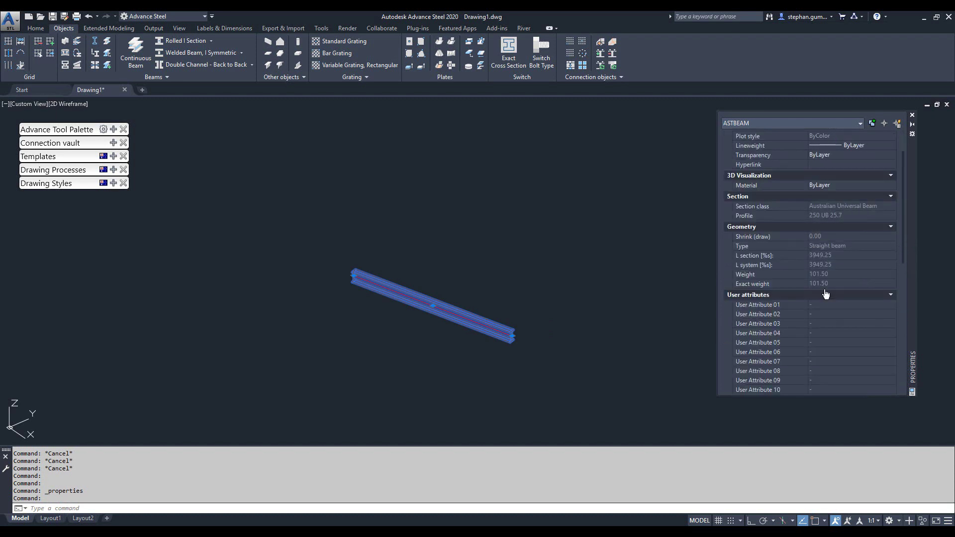
scroll(811, 330, "down", 3)
scroll(811, 339, "down", 2)
scroll(810, 339, "down", 2)
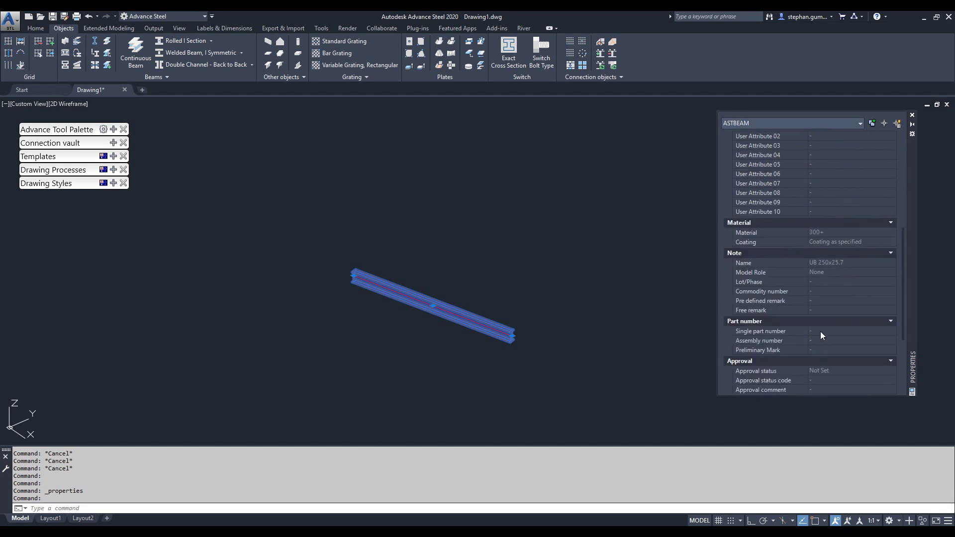
scroll(820, 332, "down", 2)
scroll(823, 323, "up", 5)
scroll(818, 310, "up", 3)
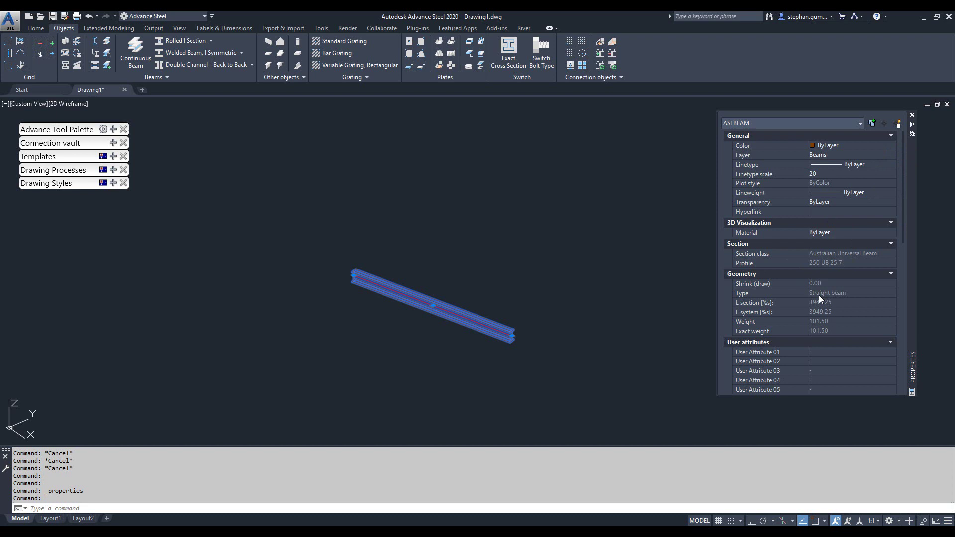
Deselect the beam, then show its Quick Properties with QP
key("Escape")
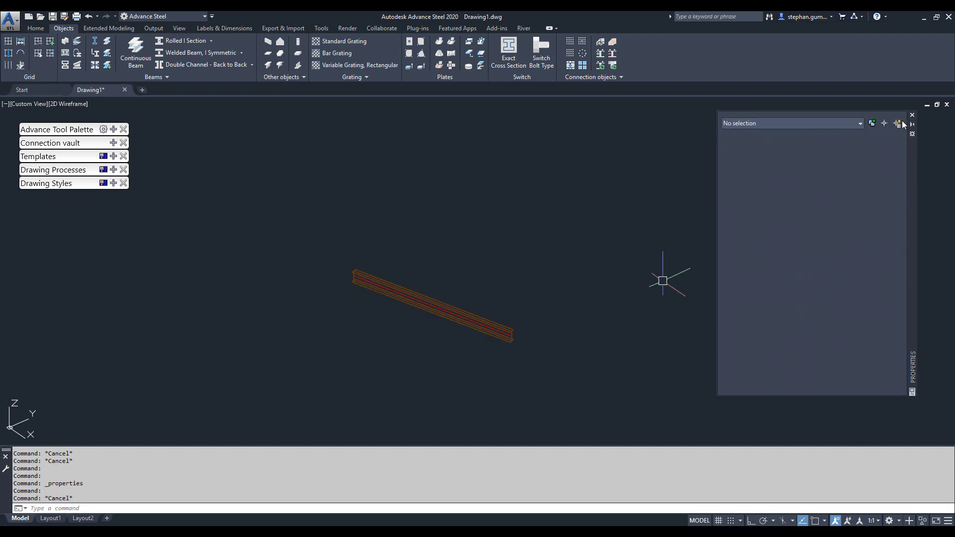
key("Escape")
key("Escape")
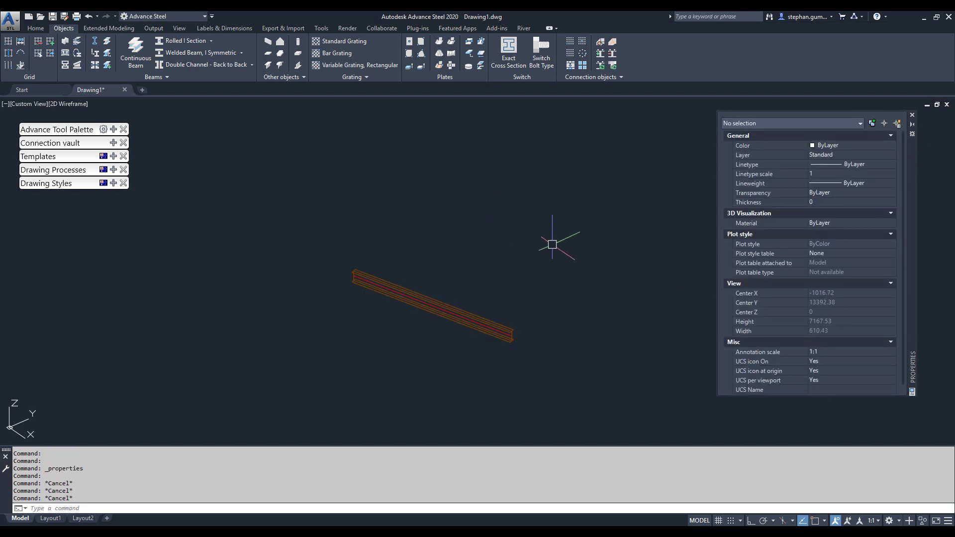
type("p")
key("Return")
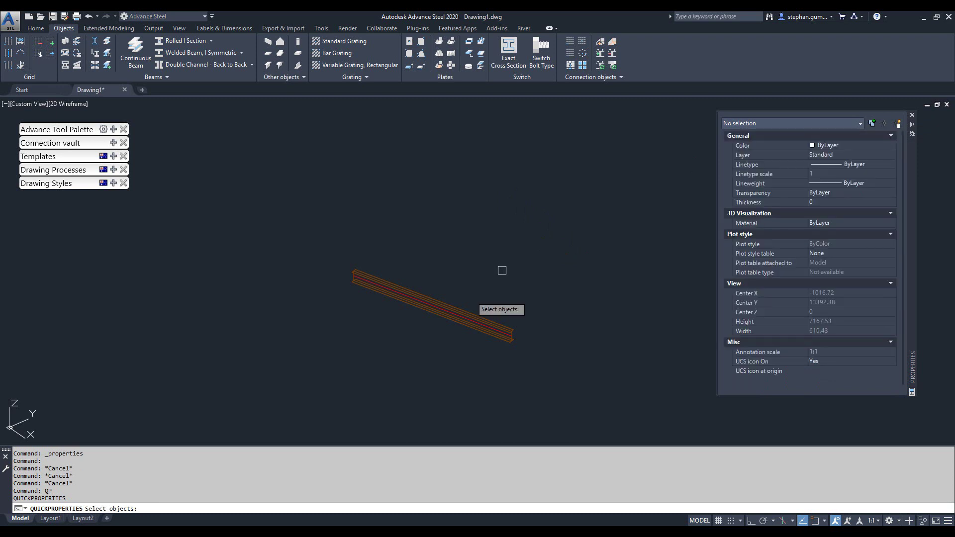
left_click(451, 307)
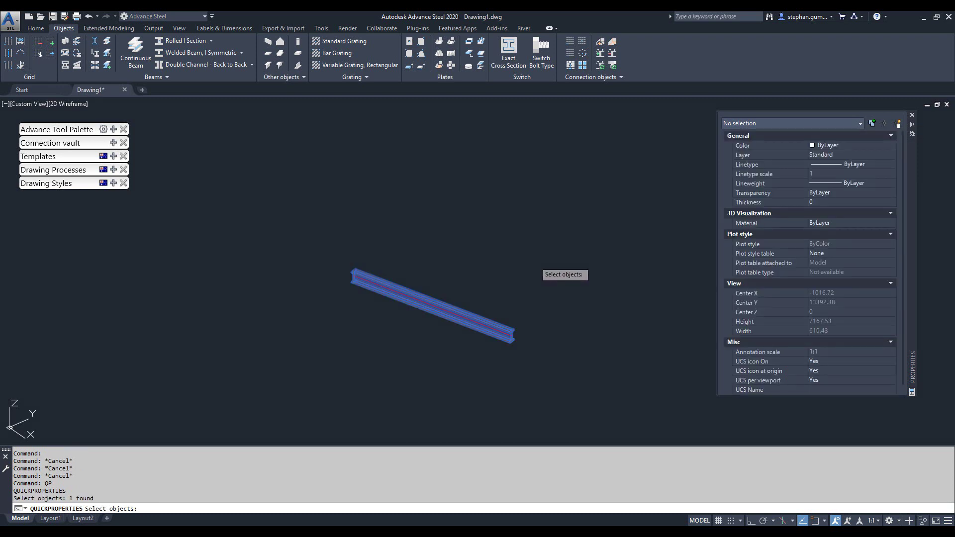
key("Return")
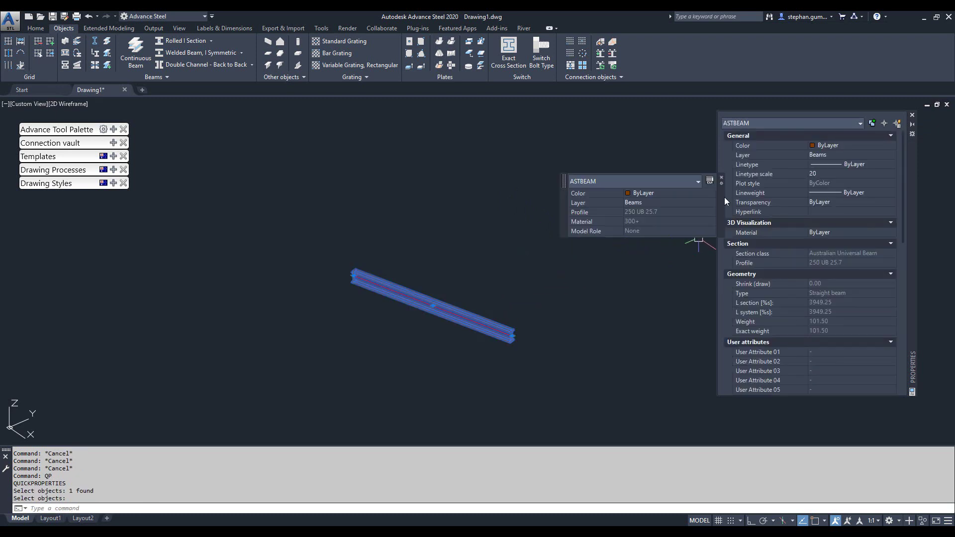
Move the Quick Properties panel, close it and the Properties palette, and deselect the beam
left_click_drag(560, 207, 536, 198)
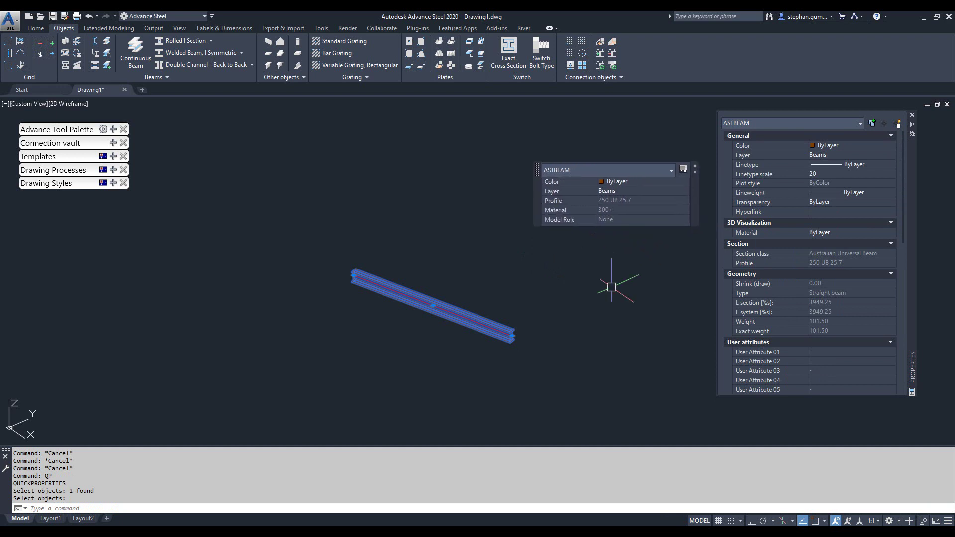
left_click(912, 116)
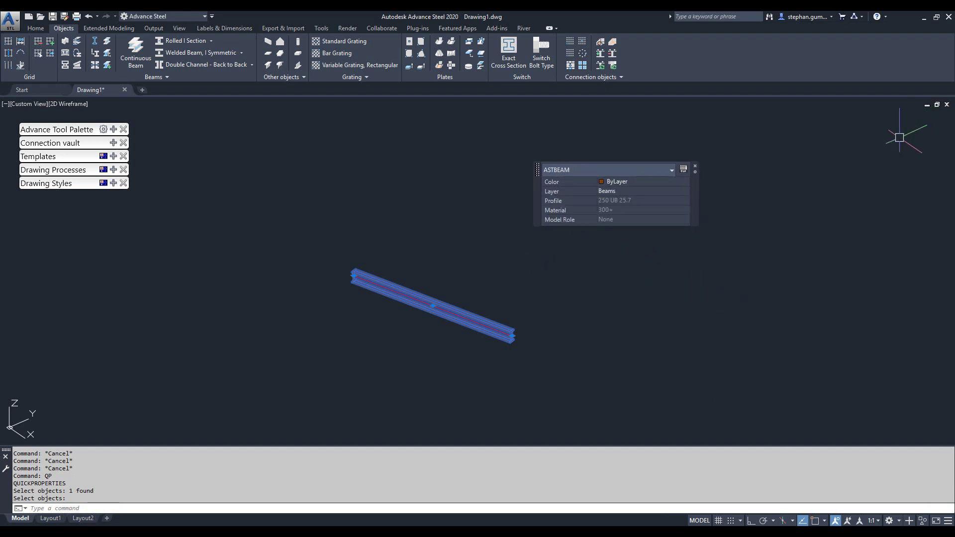
left_click(695, 169)
key("Escape")
key("Escape")
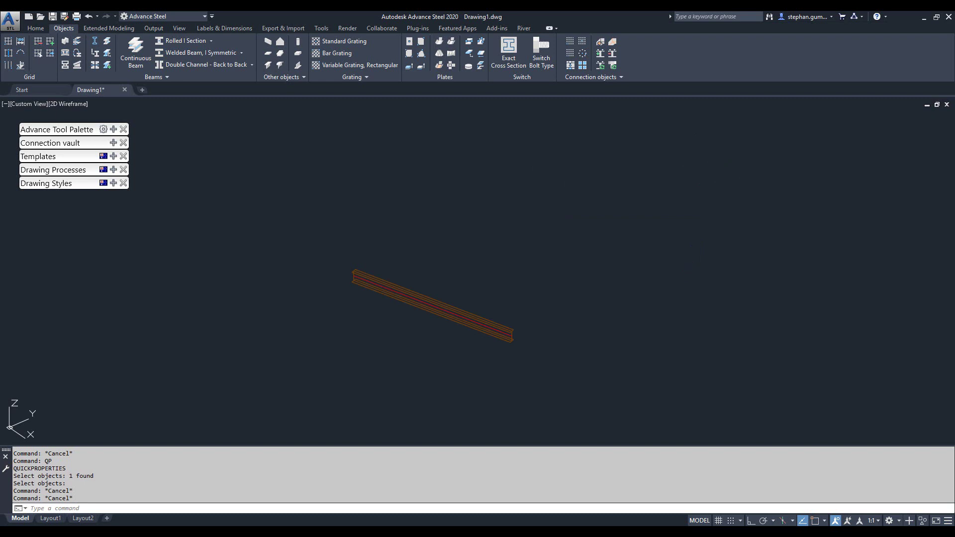
type("CUI")
Add Single part number and Assembly number to ASTBEAM Quick Properties in CUI, apply, and confirm
key("Return")
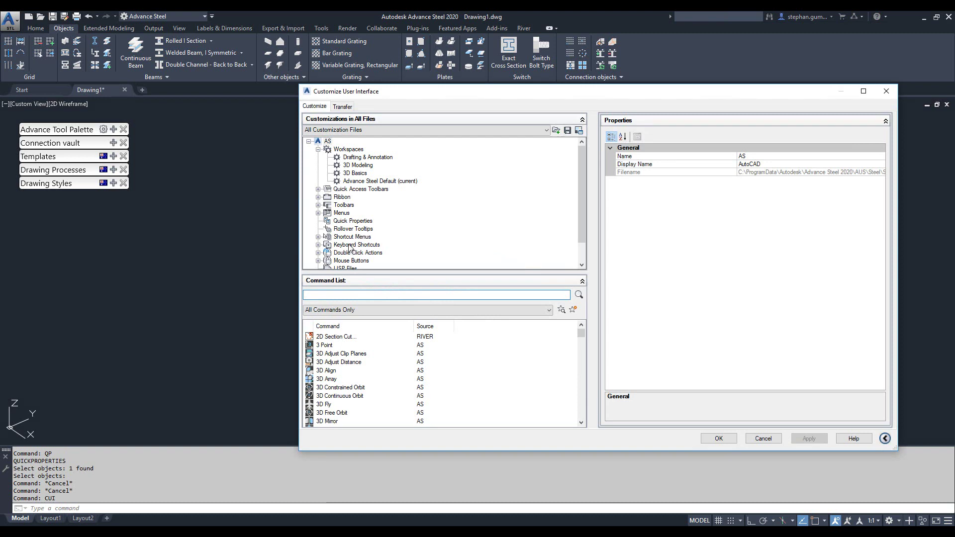
left_click(351, 222)
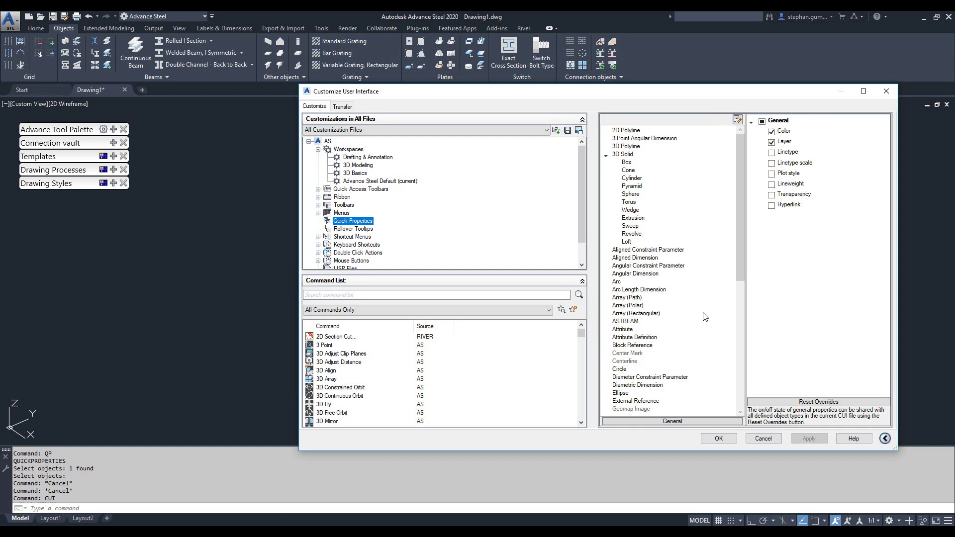
scroll(704, 317, "down", 1)
scroll(703, 317, "down", 2)
scroll(706, 321, "down", 1)
scroll(696, 311, "up", 1)
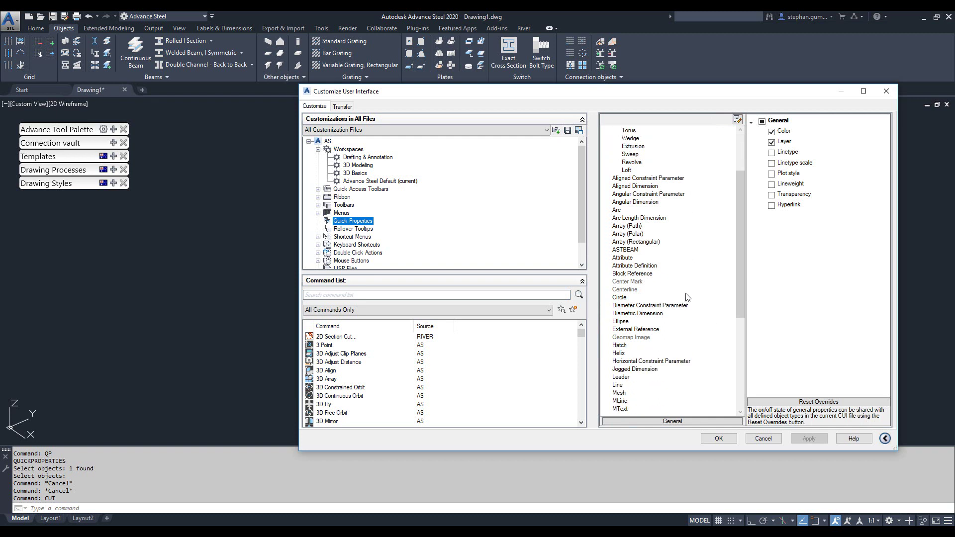
left_click(622, 254)
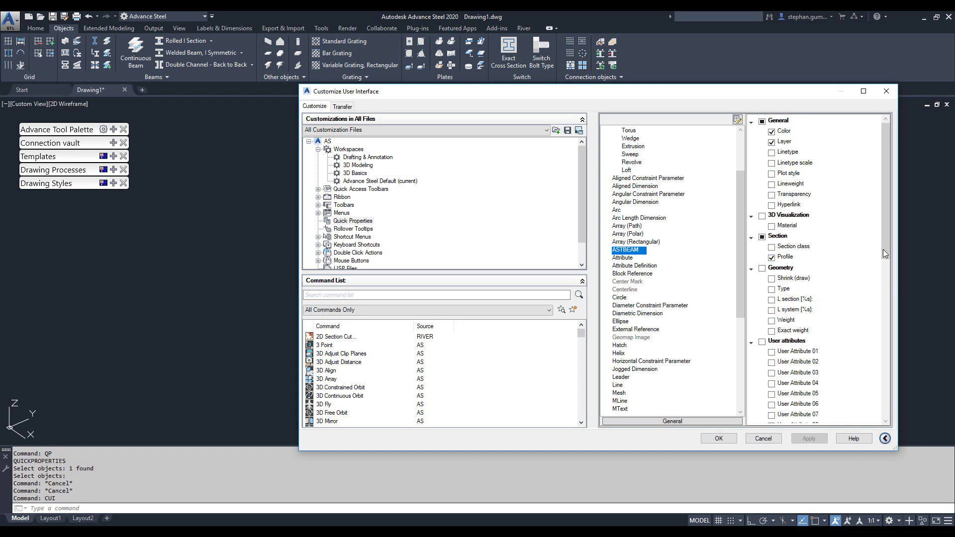
left_click_drag(887, 249, 892, 344)
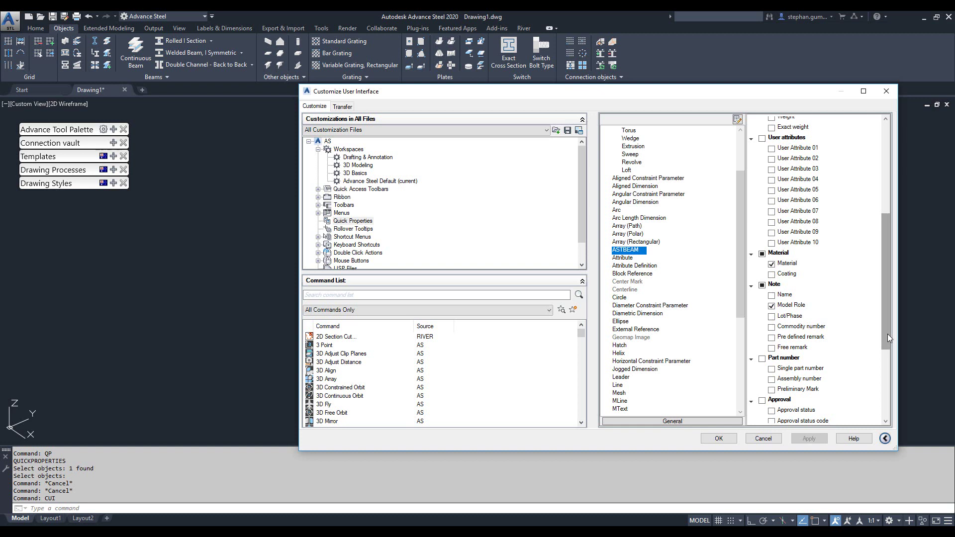
left_click_drag(888, 333, 888, 354)
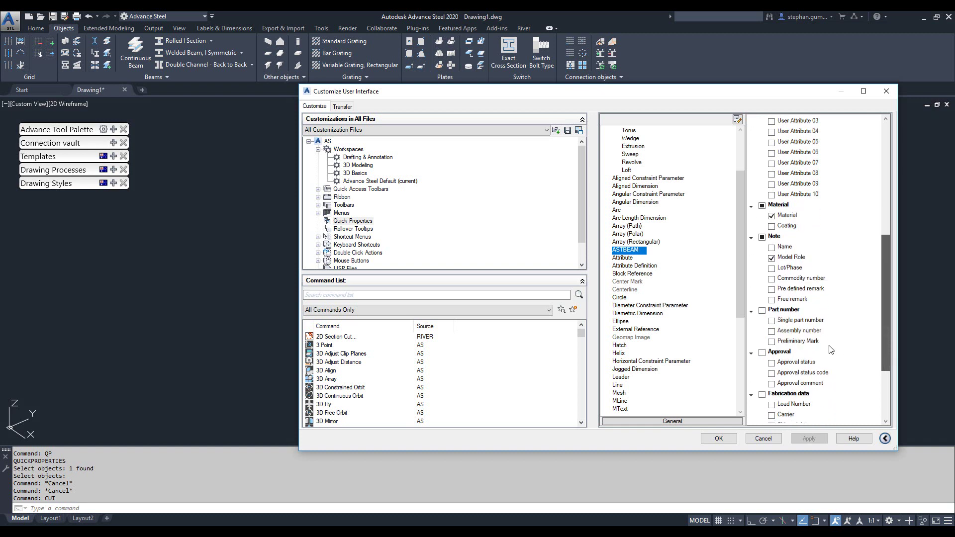
left_click(772, 320)
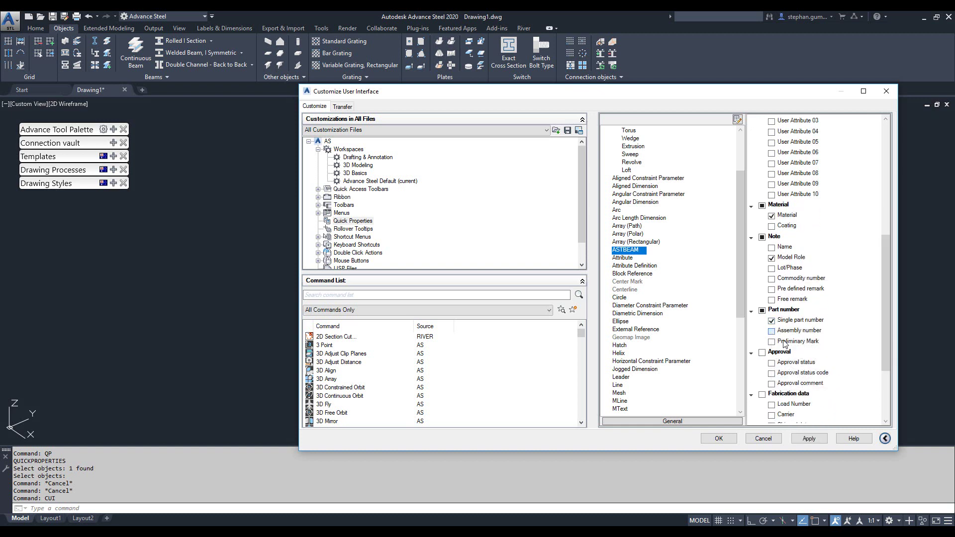
left_click(772, 331)
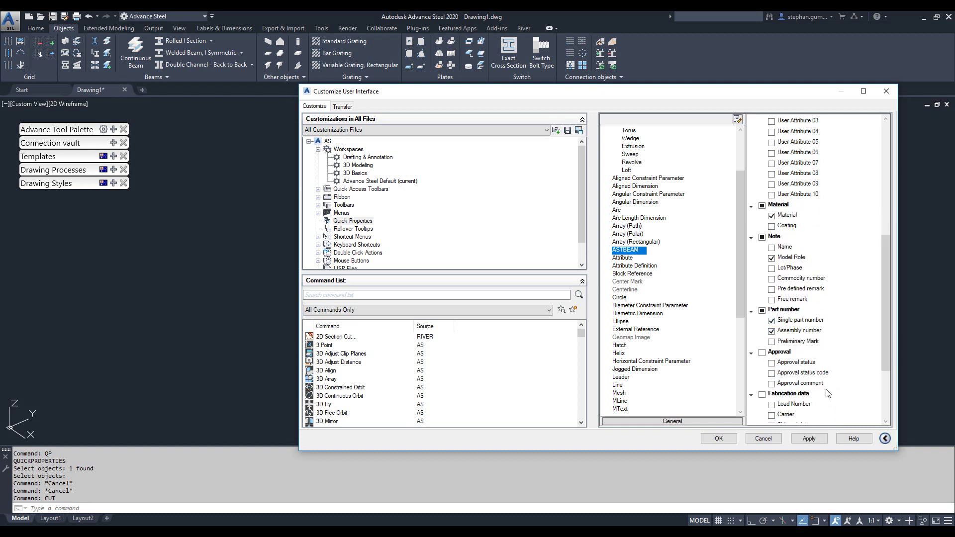
left_click(822, 438)
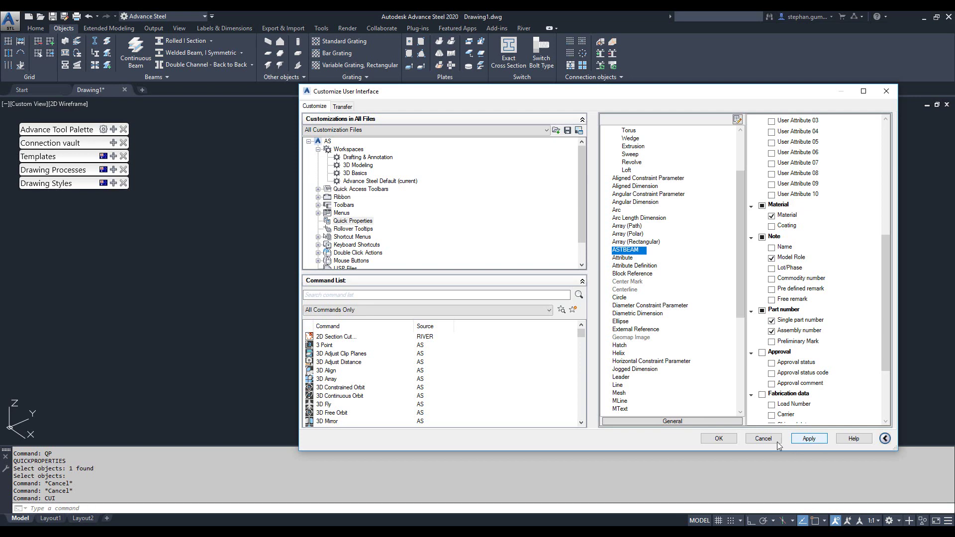
left_click(719, 439)
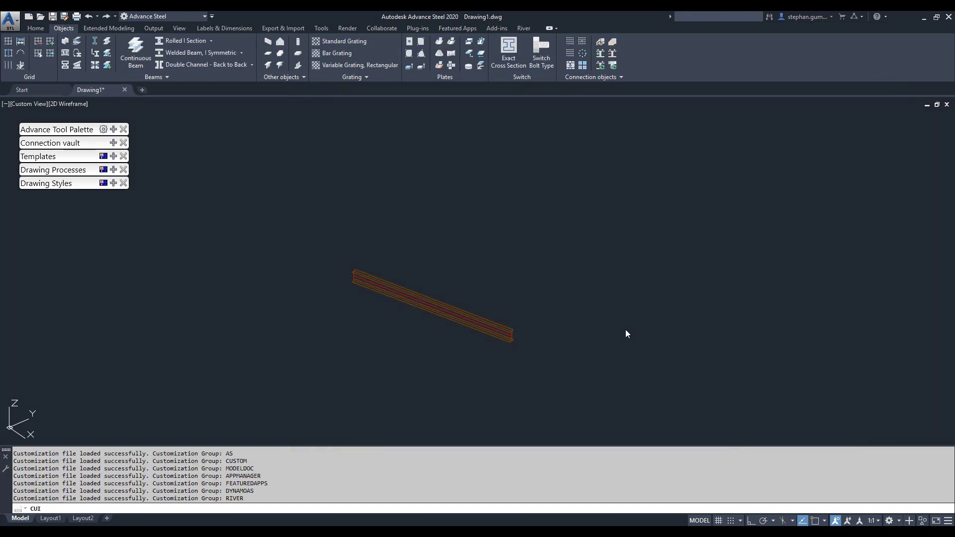
Show the beam's updated Quick Properties with QP, then dismiss the panel
left_click(625, 329)
left_click(660, 332)
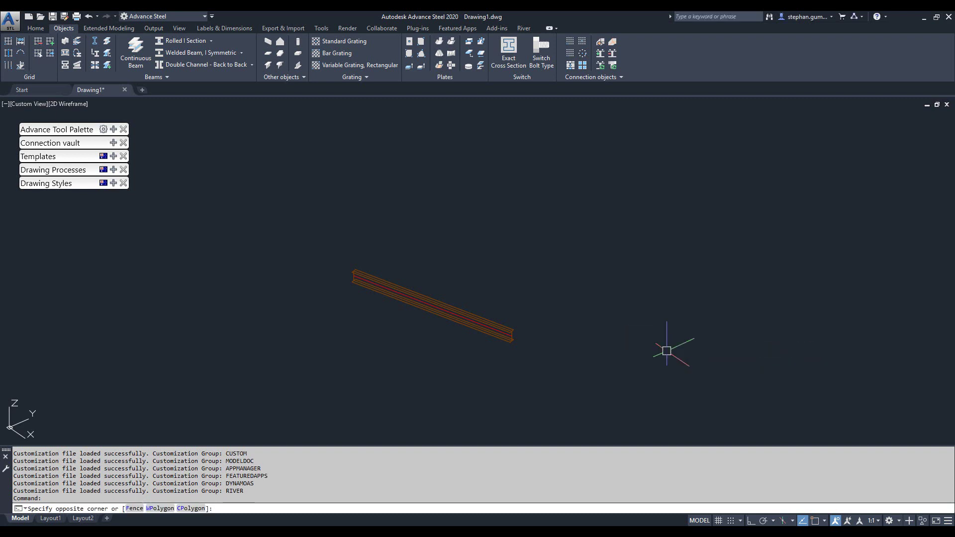
key("Escape")
type("qp")
key("Return")
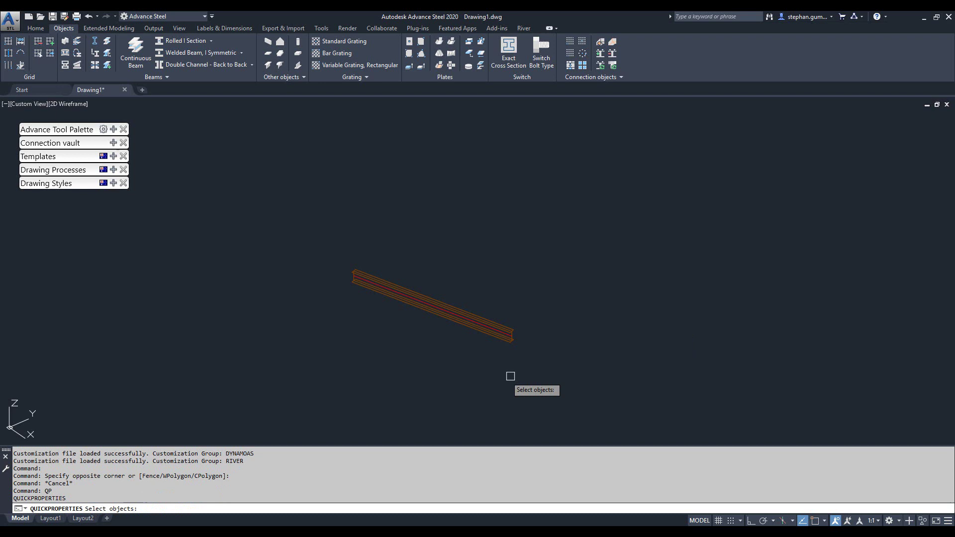
left_click(448, 314)
key("Return")
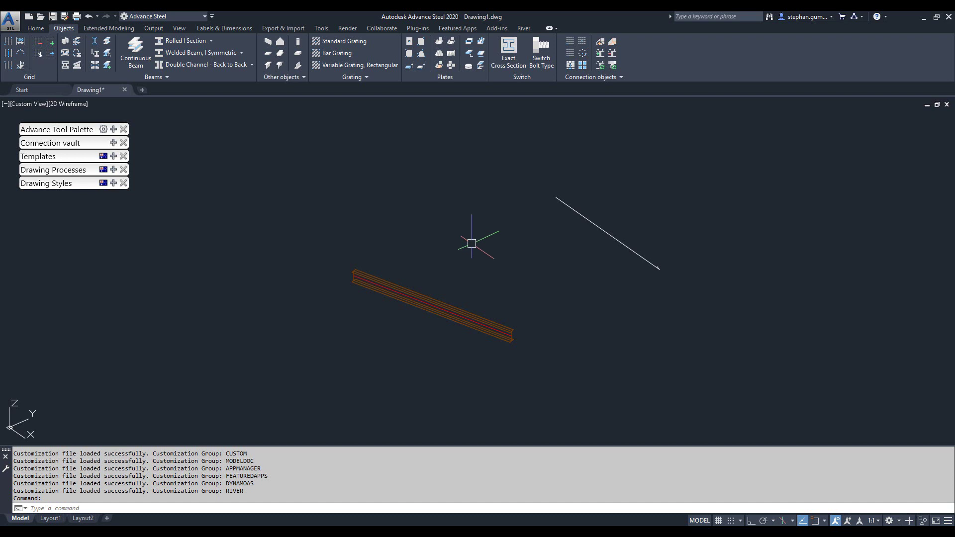
key("Escape")
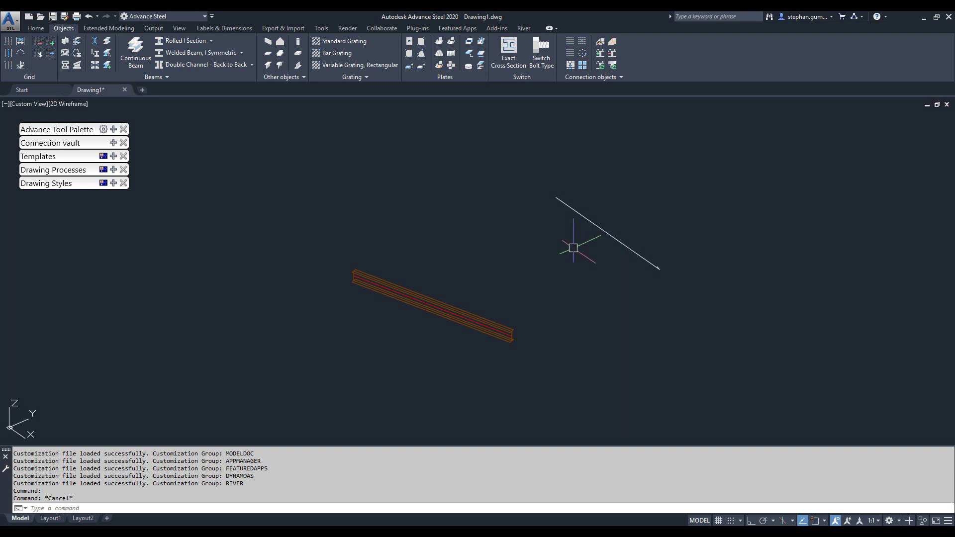
Add Lineweight, Start X, Start Y and Start Z to the Line rollover tooltip, and apply
key("Escape")
key("Escape")
type("c")
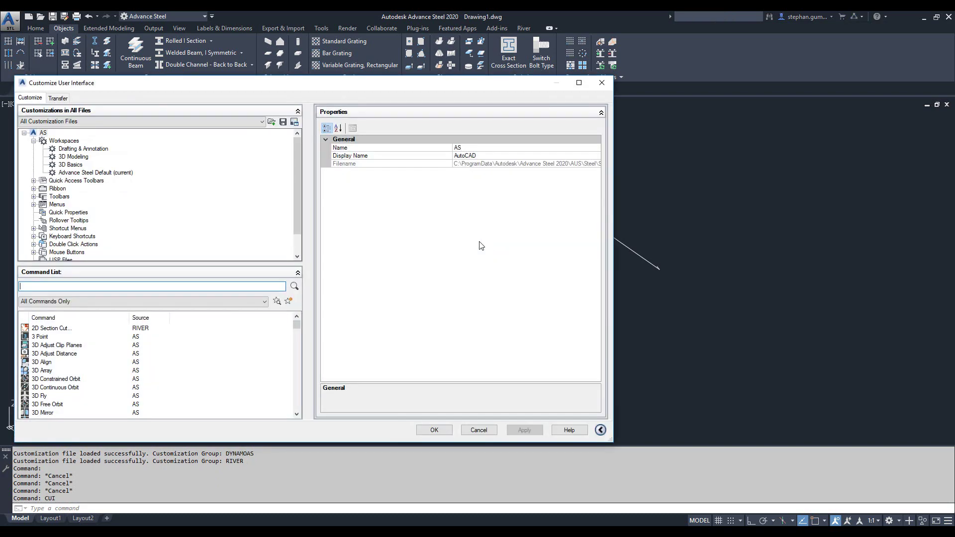
left_click(67, 221)
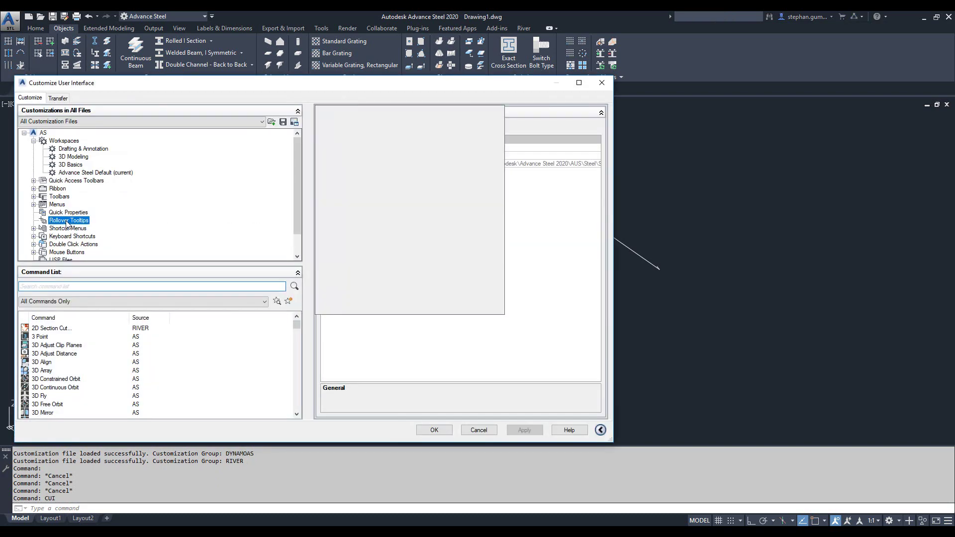
left_click(334, 242)
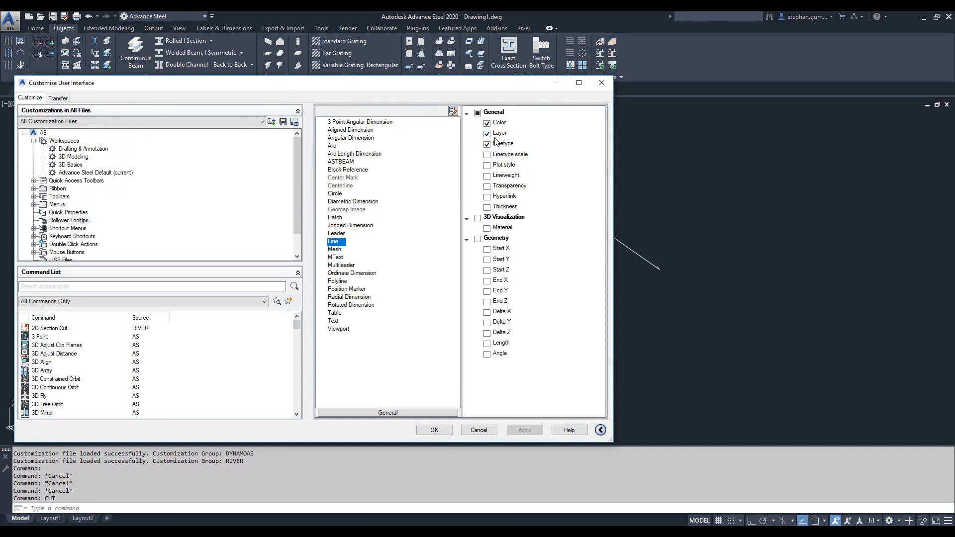
left_click(504, 176)
left_click(511, 249)
left_click(511, 271)
left_click(498, 261)
left_click(525, 430)
Confirm the customization with OK, then show the beam's Quick Properties with QP
left_click(436, 430)
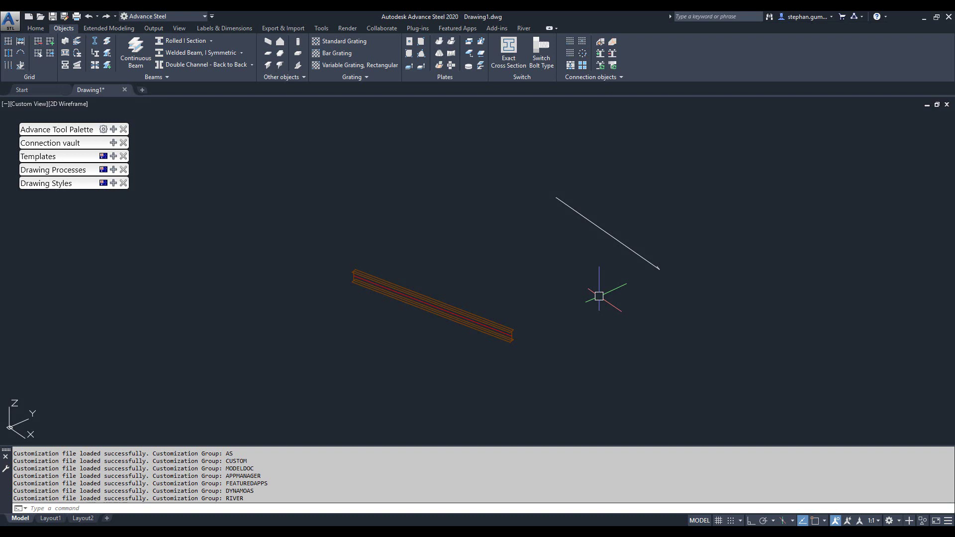
key("Escape")
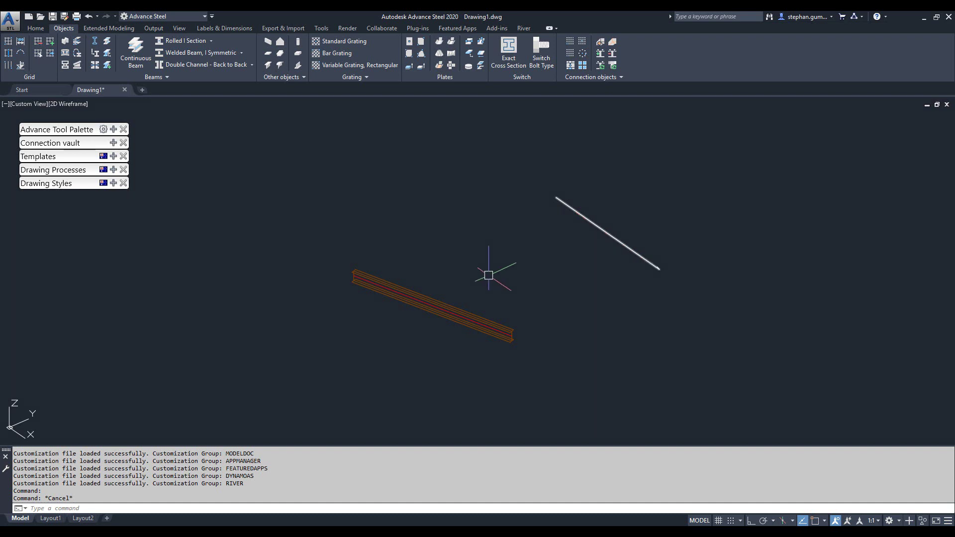
key("Escape")
type("qp")
key("Return")
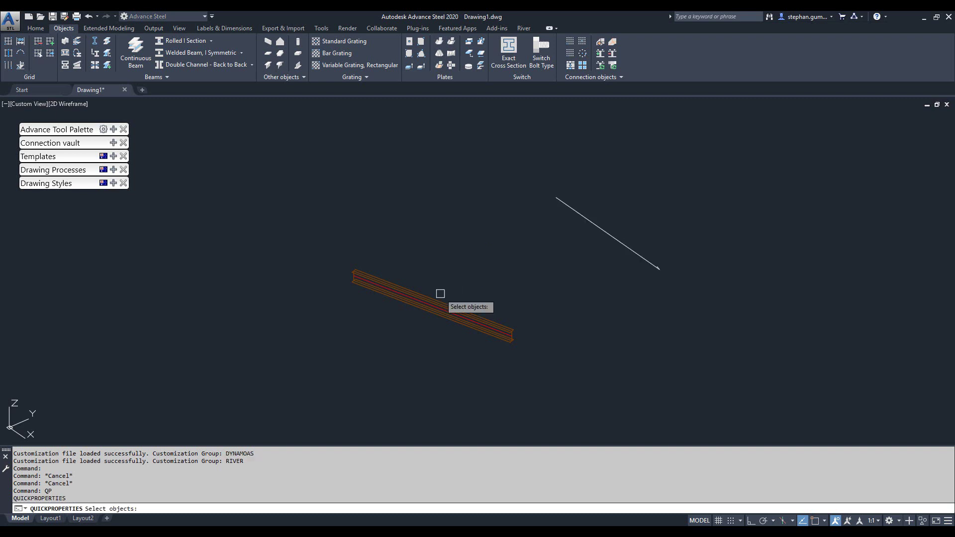
left_click(424, 304)
key("Return")
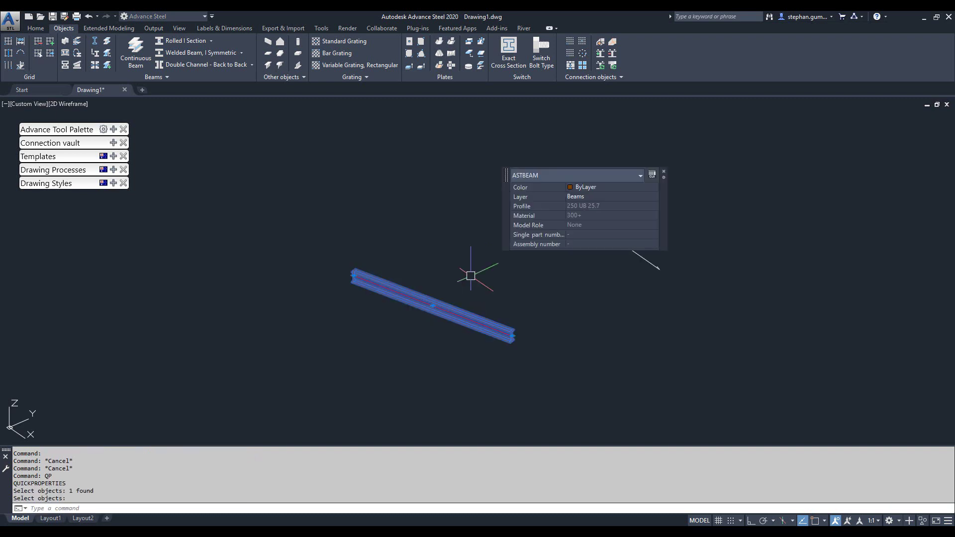